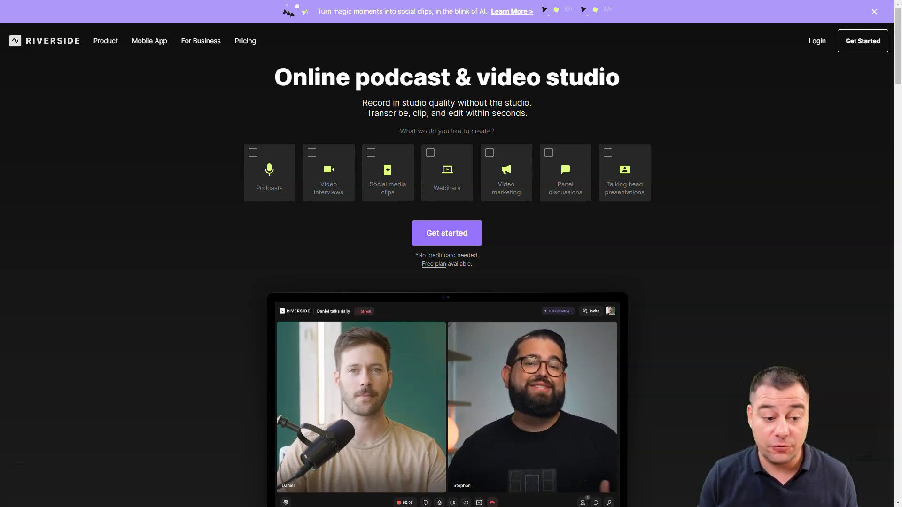
# - Scroll down through the Riverside marketing homepage and back up to the top
pyautogui.scroll(-9, 229, 297)
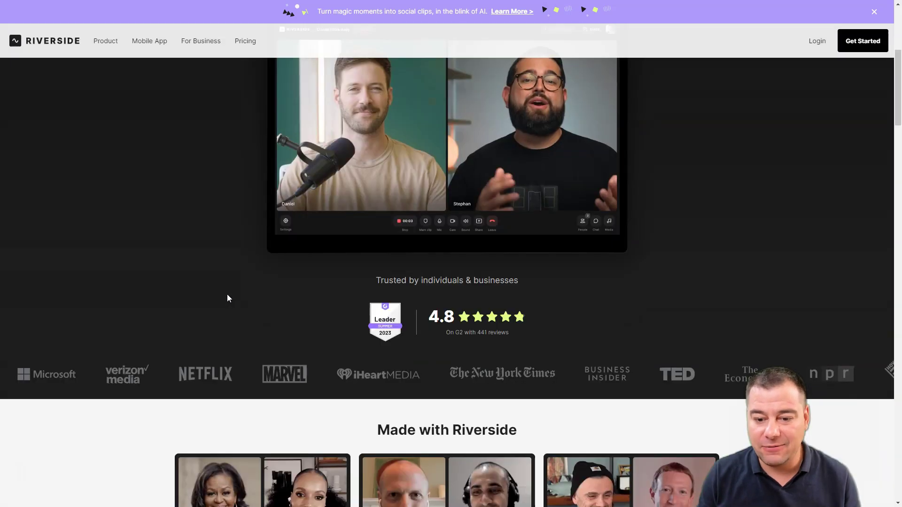
pyautogui.scroll(-10, 226, 297)
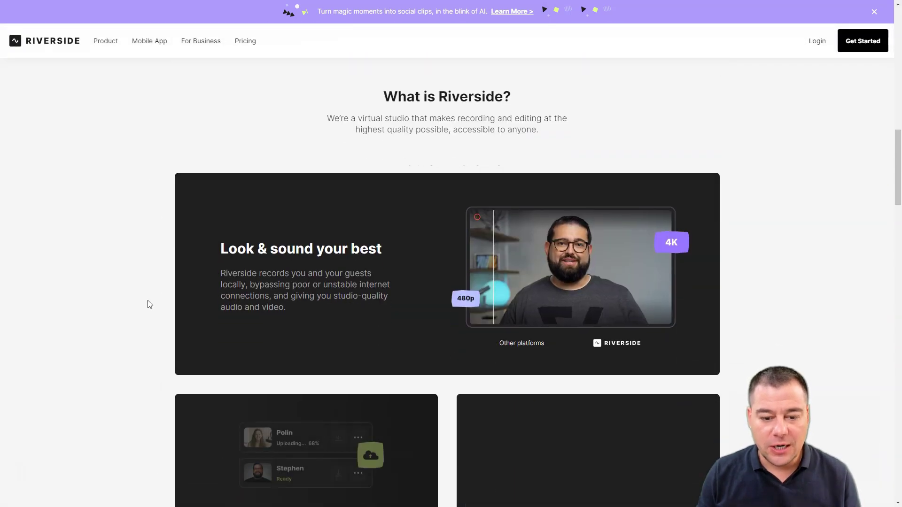
pyautogui.scroll(-10, 149, 305)
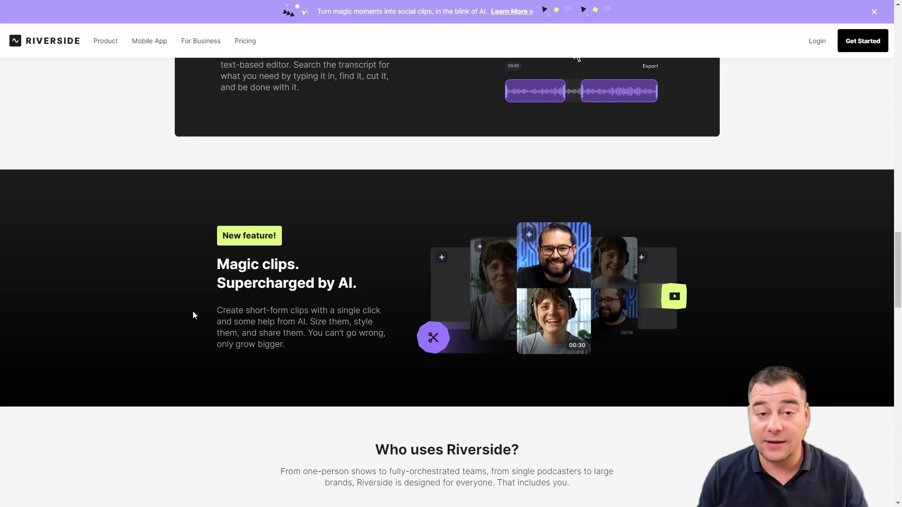
pyautogui.scroll(-5, 192, 311)
pyautogui.scroll(-2, 193, 311)
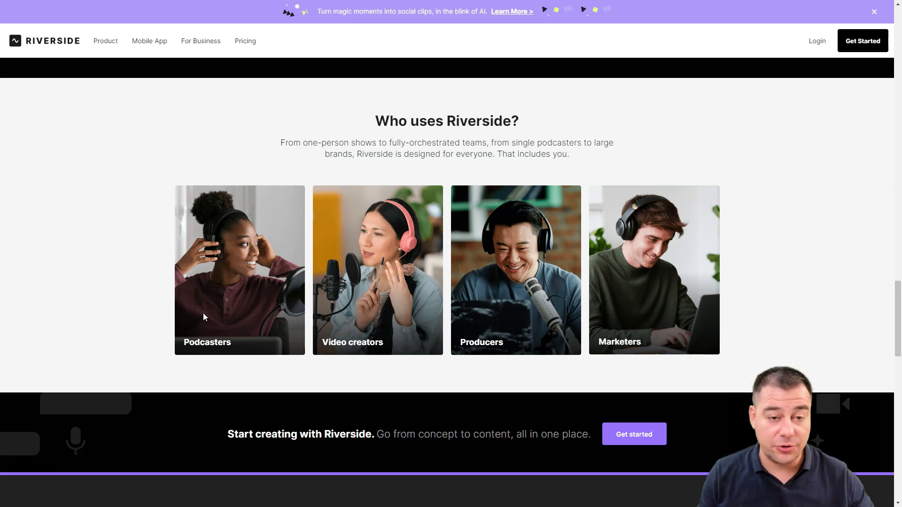
pyautogui.scroll(-4, 178, 313)
pyautogui.scroll(-5, 170, 313)
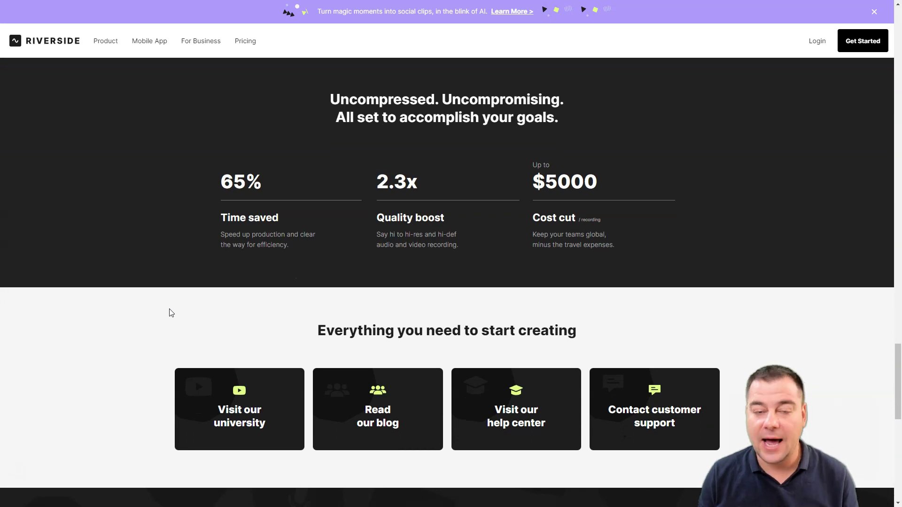
pyautogui.scroll(-6, 171, 313)
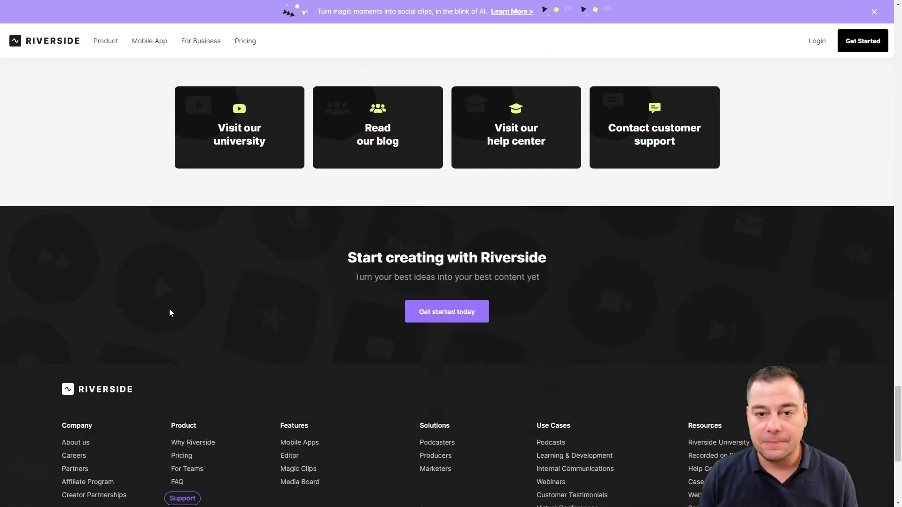
pyautogui.scroll(20, 169, 313)
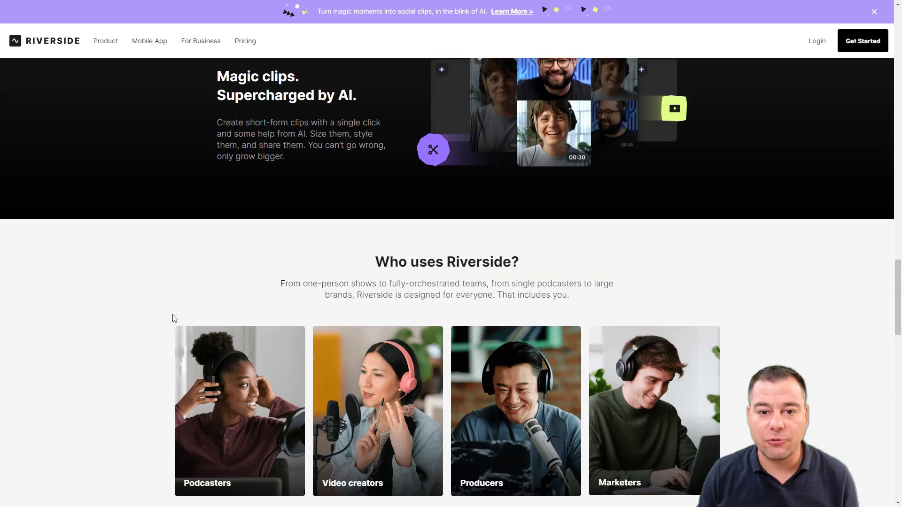
pyautogui.scroll(20, 171, 328)
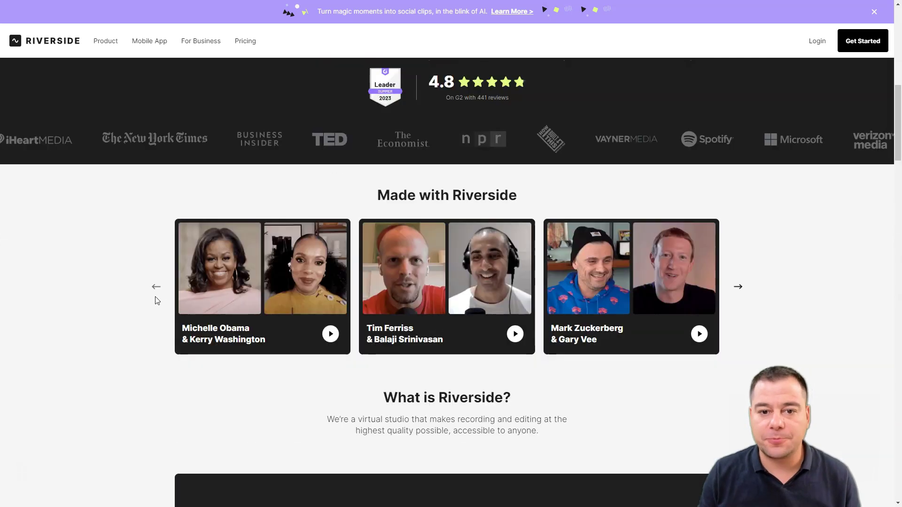
pyautogui.scroll(5, 155, 298)
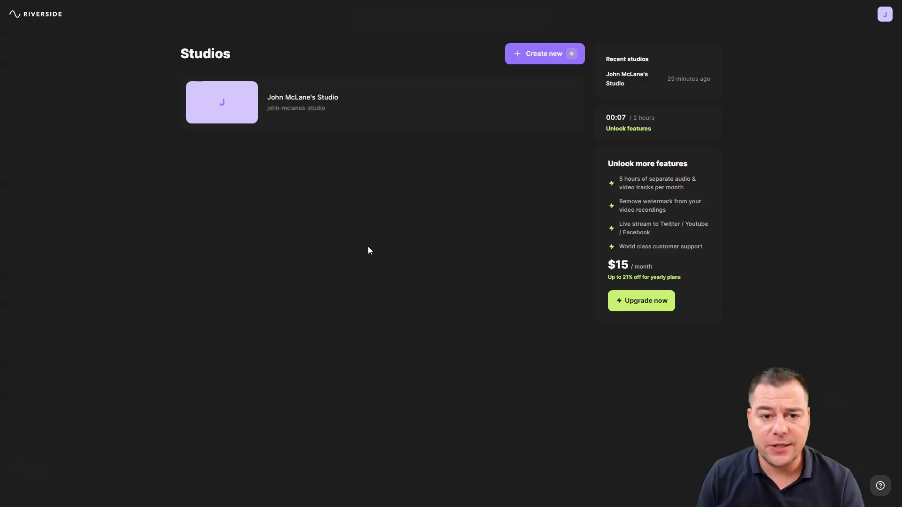
# - Open the studio's recordings and remove the 37-second green-screen recording, confirming the deletion
pyautogui.moveTo(303, 90)
pyautogui.click(346, 104)
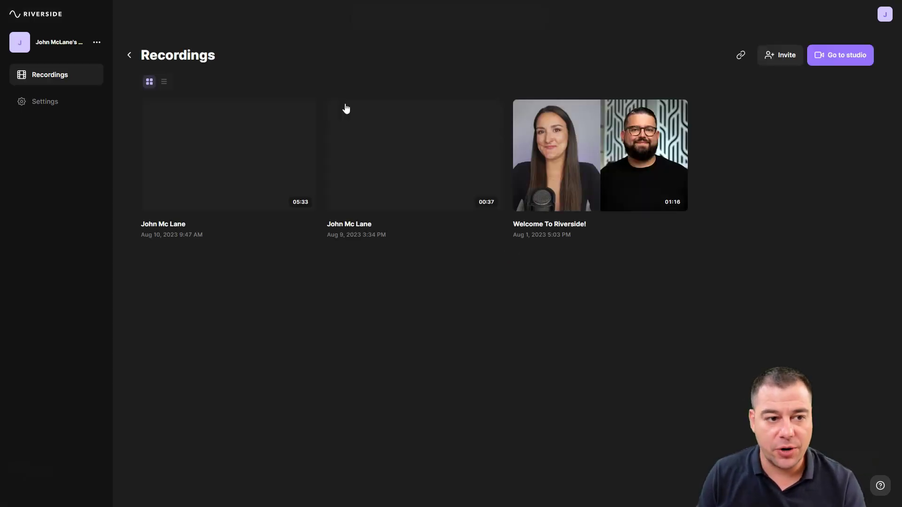
pyautogui.moveTo(475, 141)
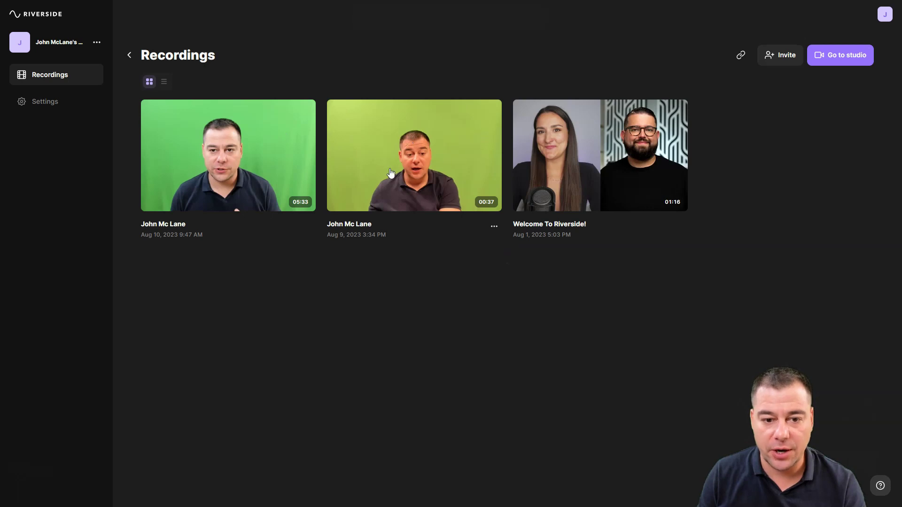
pyautogui.click(493, 228)
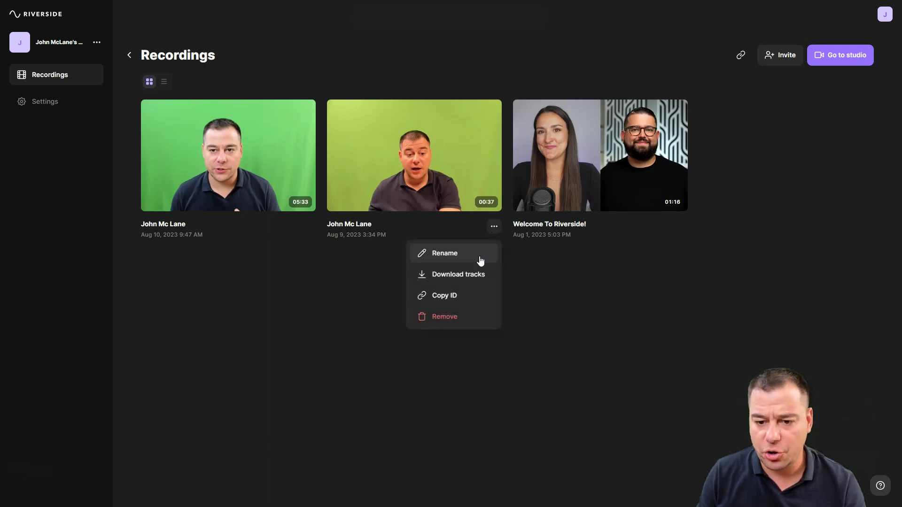
pyautogui.click(451, 318)
pyautogui.click(526, 281)
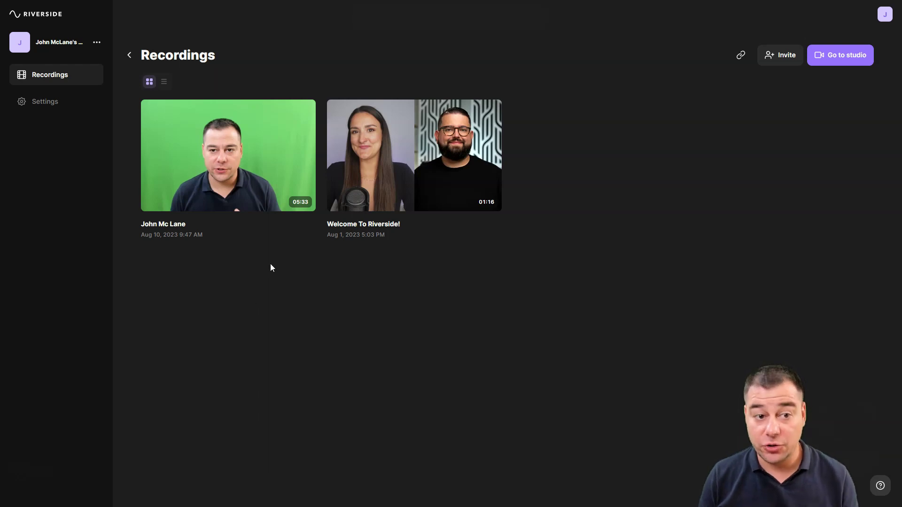
pyautogui.click(39, 101)
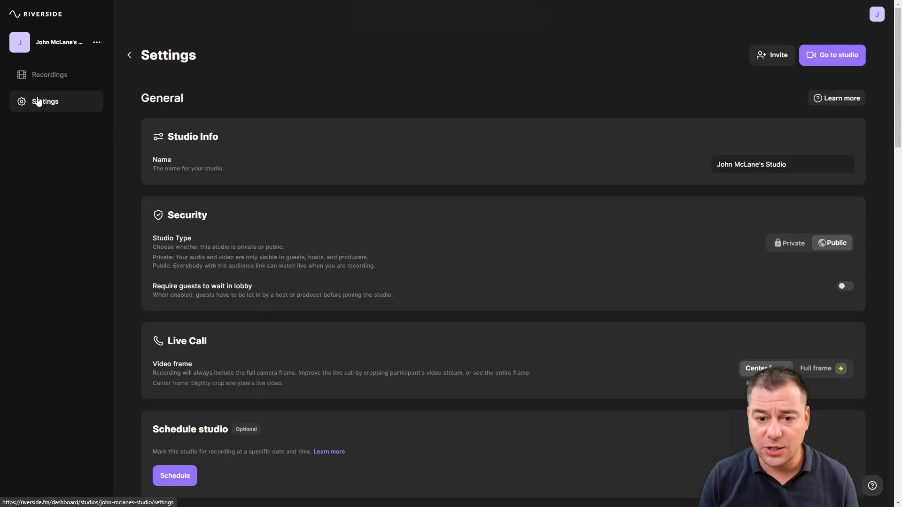
pyautogui.scroll(-1, 431, 258)
pyautogui.scroll(-6, 432, 258)
pyautogui.scroll(-10, 433, 281)
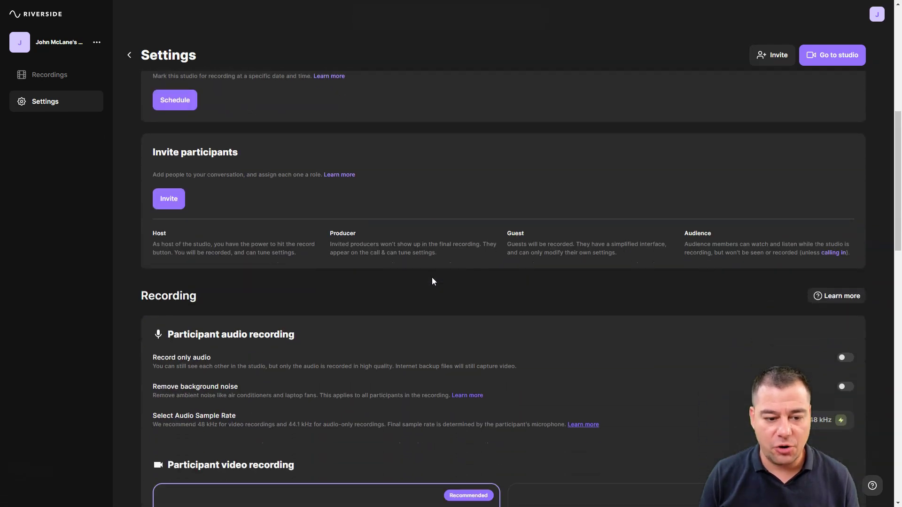
pyautogui.scroll(-5, 433, 278)
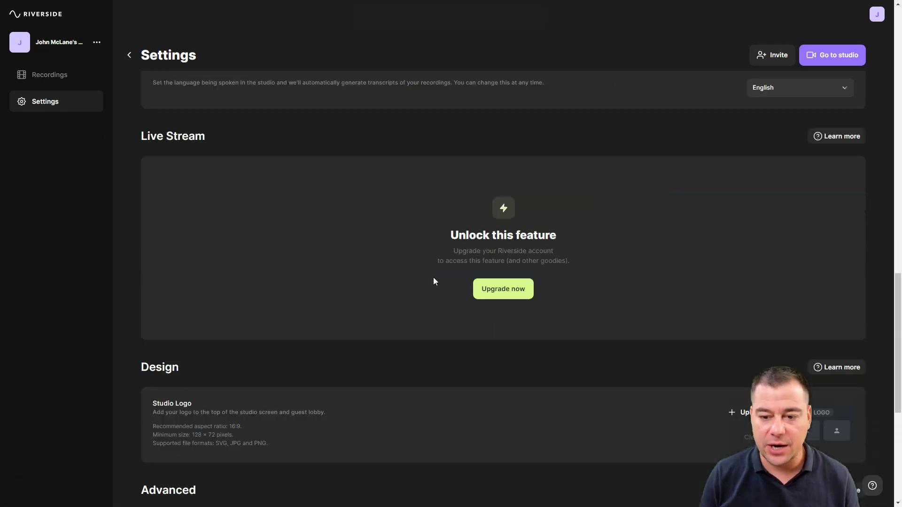
pyautogui.scroll(20, 430, 278)
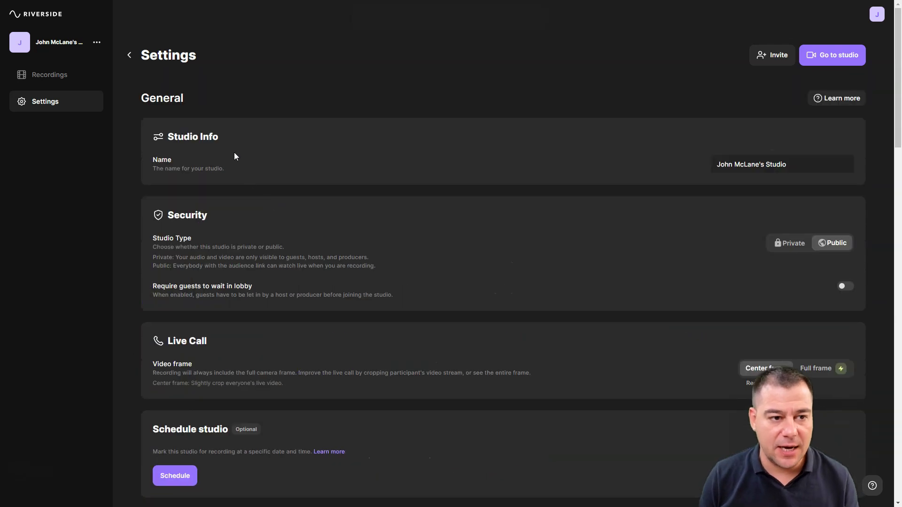
# - Go back through the studio menu and camera check to the dashboard, then reopen the studio's recordings
pyautogui.click(39, 78)
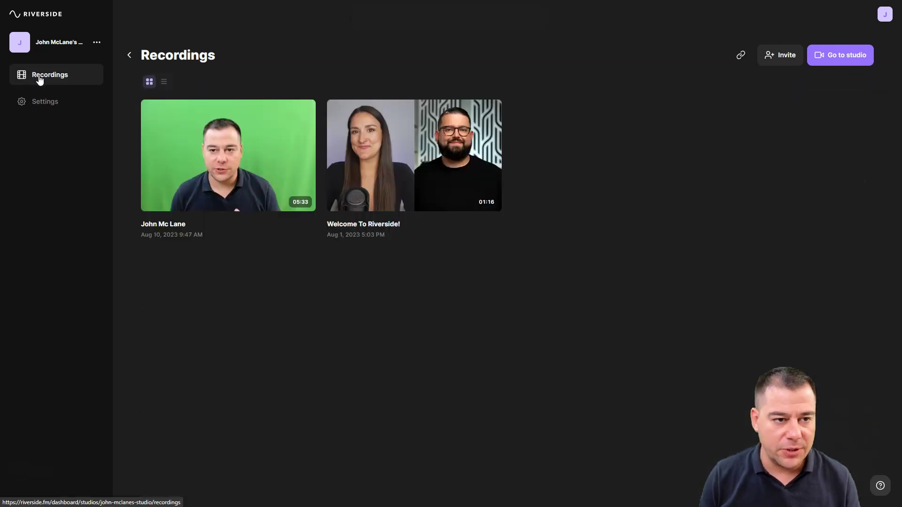
pyautogui.click(97, 43)
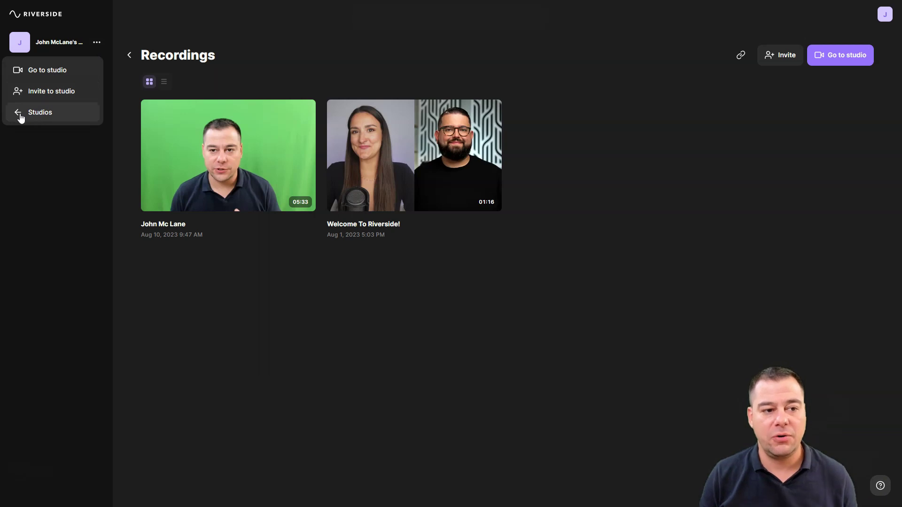
pyautogui.click(37, 136)
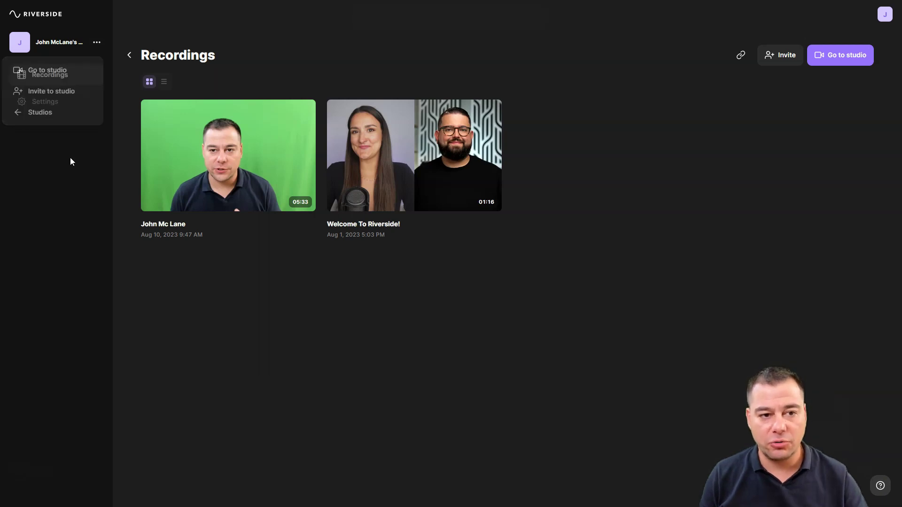
pyautogui.click(129, 55)
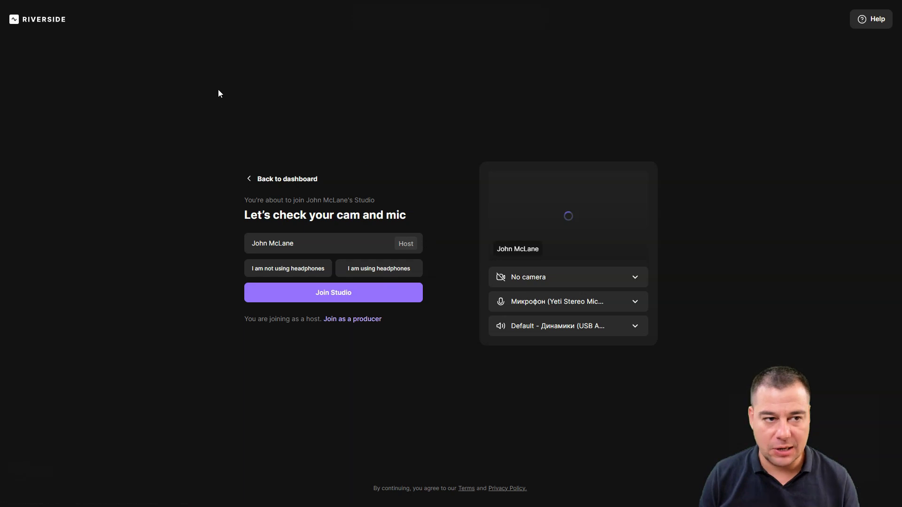
pyautogui.click(249, 179)
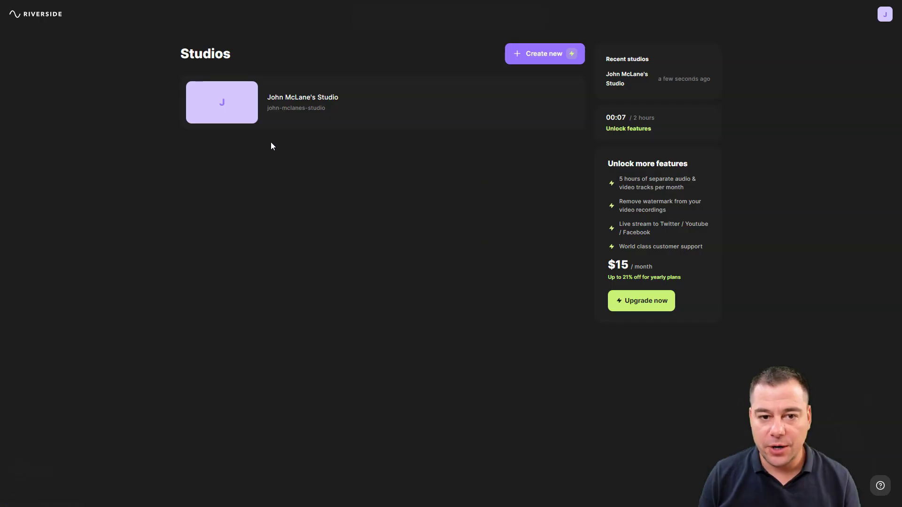
pyautogui.moveTo(367, 107)
pyautogui.click(420, 102)
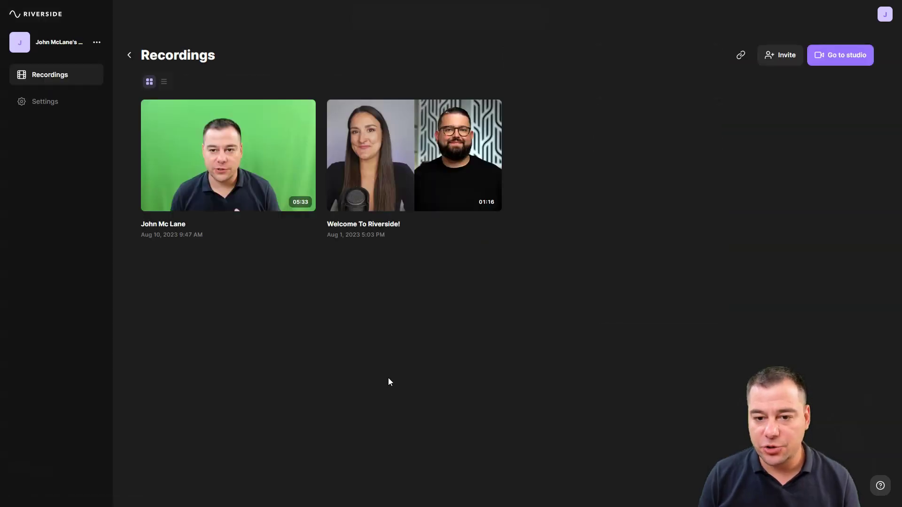
pyautogui.click(214, 183)
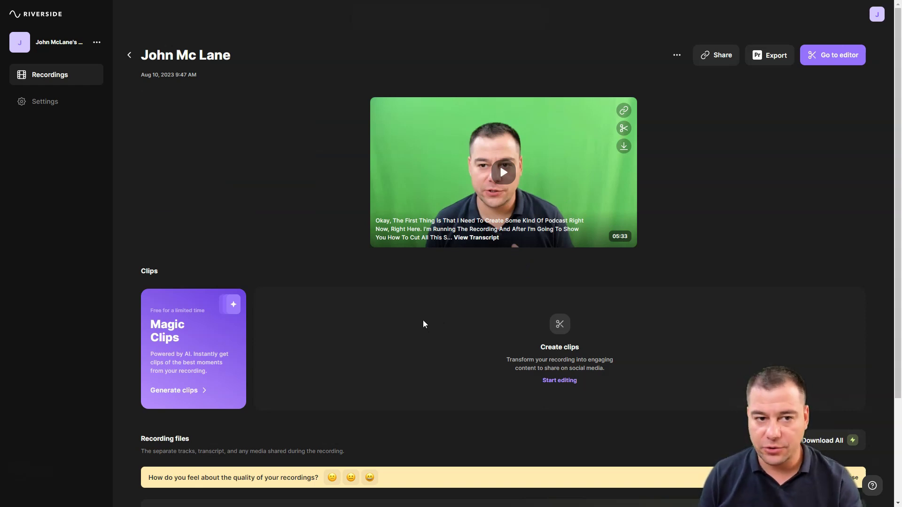
pyautogui.scroll(-2, 414, 322)
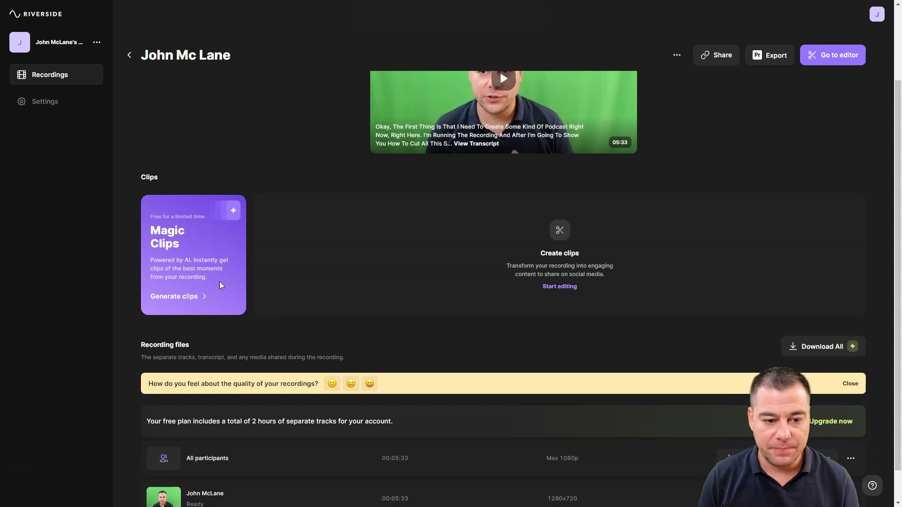
# - Generate Magic Clips, yielding 'Funny Conversation About Dogs', 'Improving Podcast Quality…' and 'Creating Short Videos…'
pyautogui.click(185, 301)
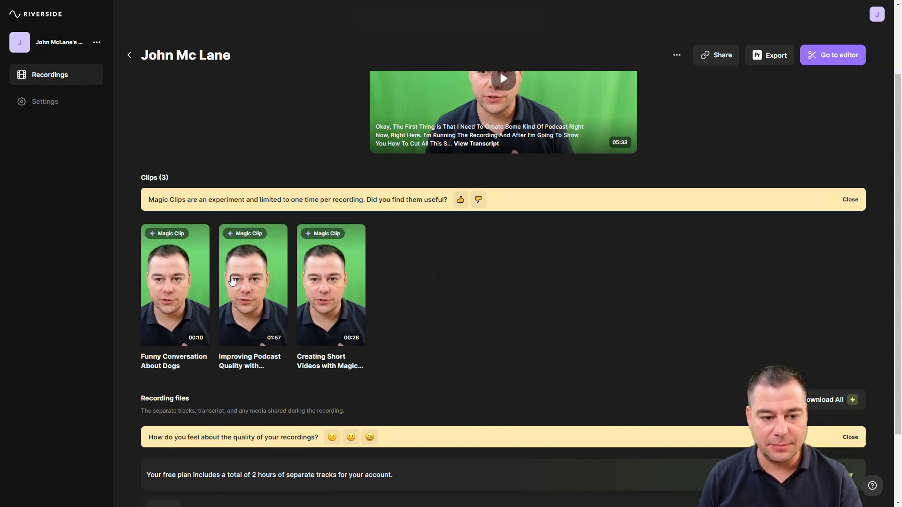
# - Open the 'Improving Podcast Quality…' clip for editing and cut one transcript passage and the opening words
pyautogui.moveTo(177, 300)
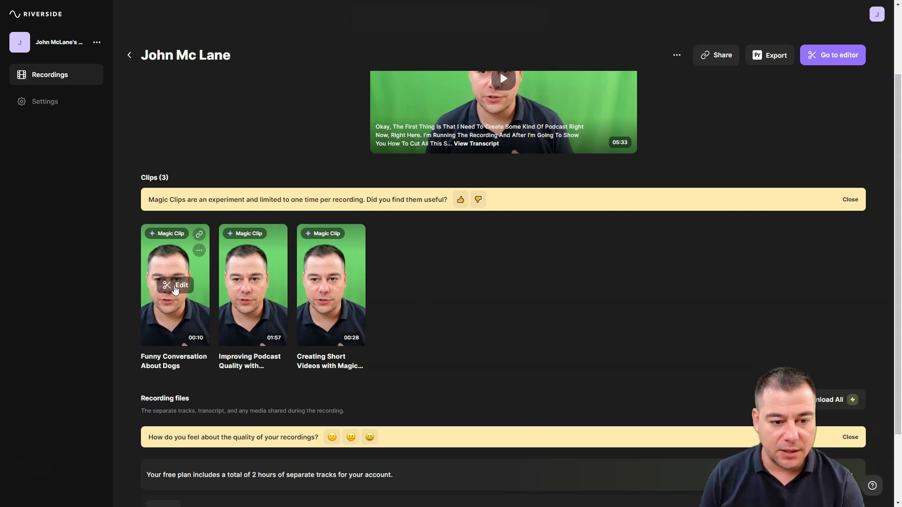
pyautogui.moveTo(252, 294)
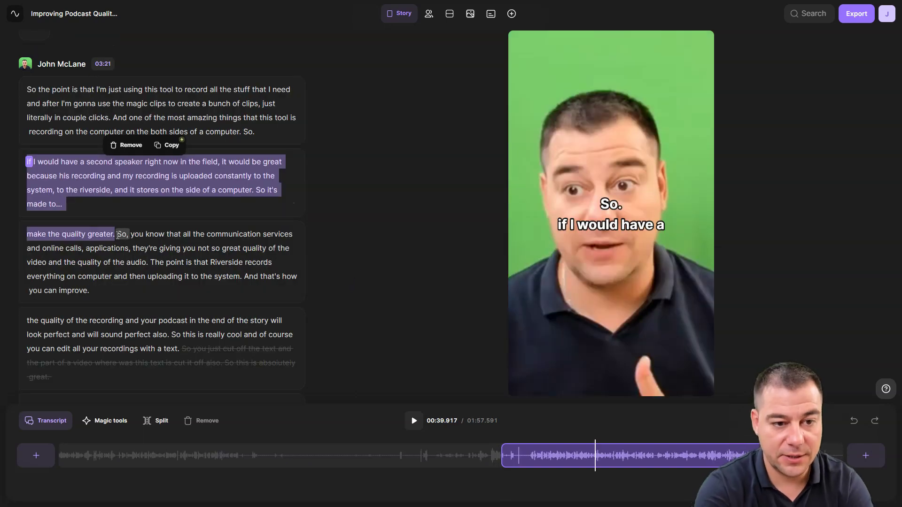
pyautogui.press('Delete')
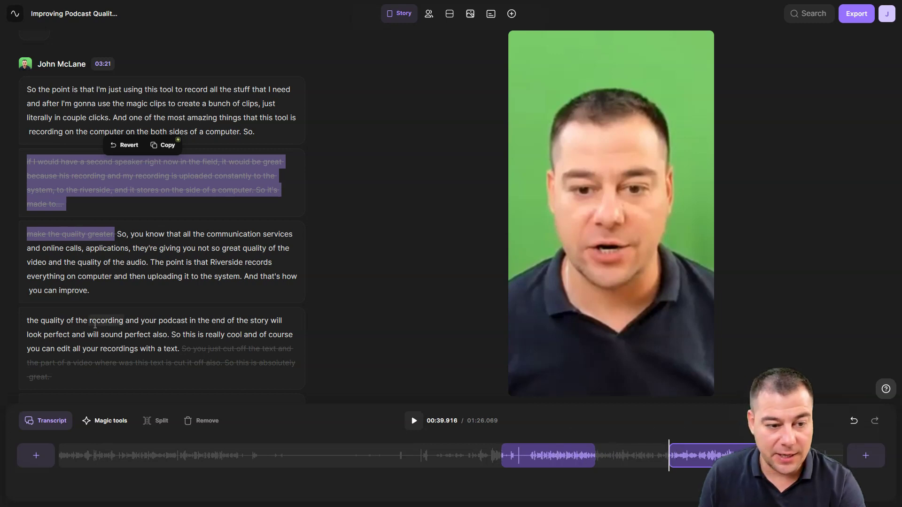
pyautogui.scroll(2, 141, 211)
pyautogui.moveTo(60, 187); pyautogui.dragTo(25, 174)
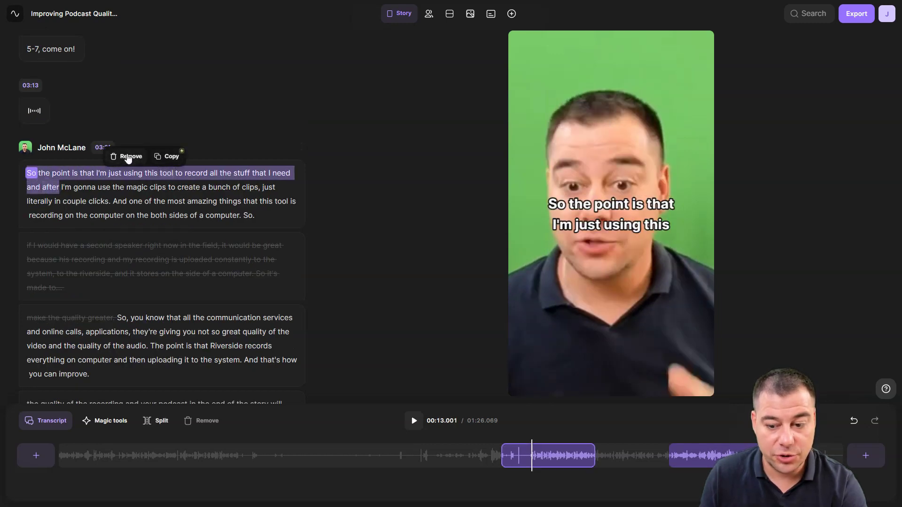
pyautogui.click(136, 159)
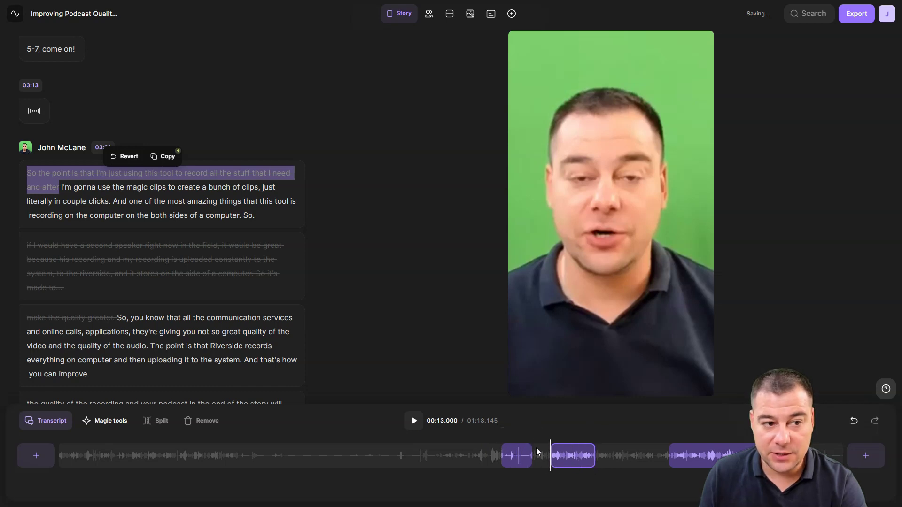
# - Cut the 'on both sides of a computer' phrase, trimming the clip to 01:06.534
pyautogui.scroll(2, 168, 322)
pyautogui.scroll(3, 167, 323)
pyautogui.scroll(-5, 167, 323)
pyautogui.moveTo(126, 217); pyautogui.dragTo(255, 217)
pyautogui.click(172, 201)
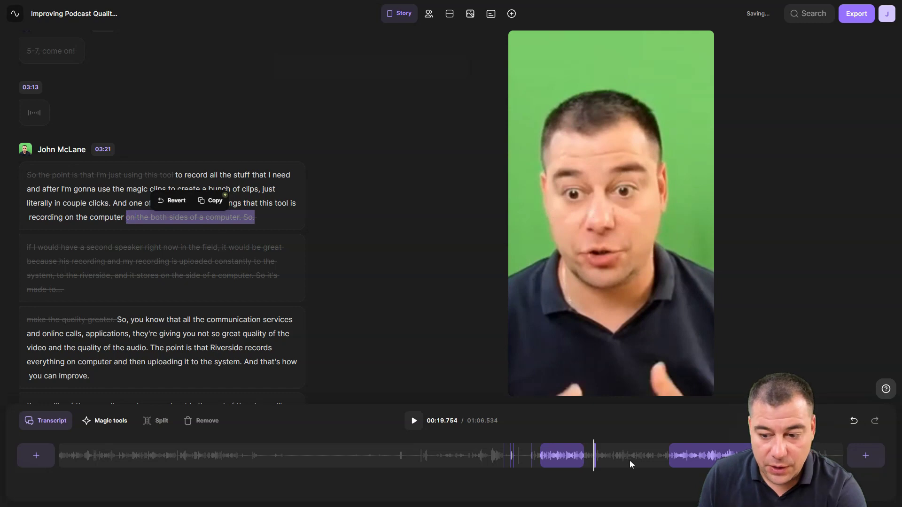
pyautogui.scroll(-2, 172, 285)
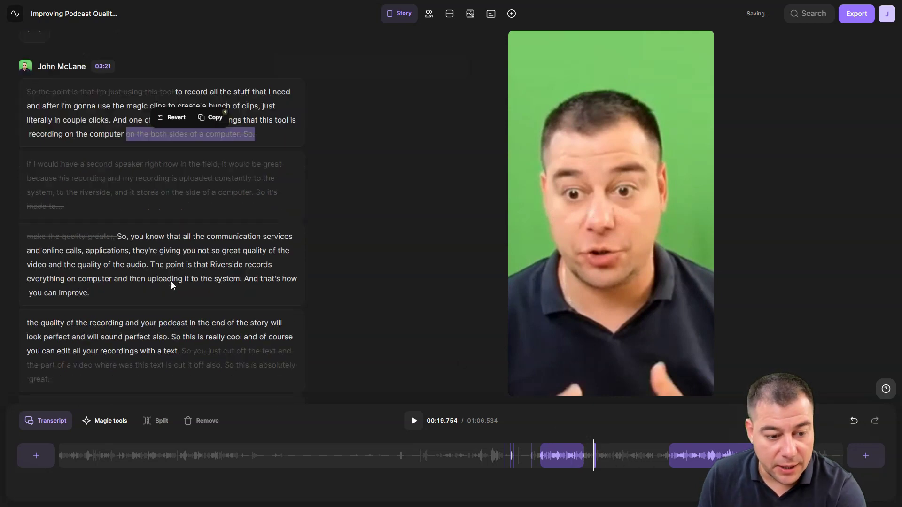
pyautogui.scroll(-2, 172, 281)
pyautogui.scroll(2, 185, 272)
pyautogui.click(429, 15)
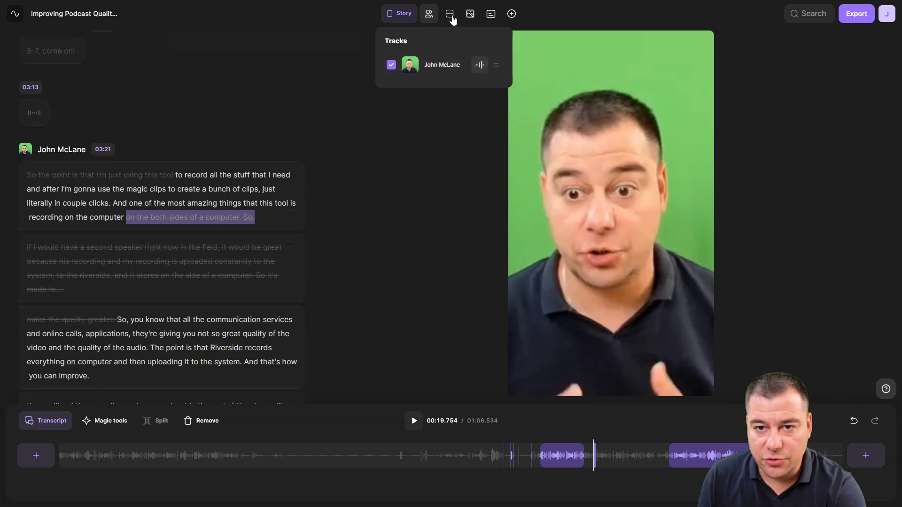
# - Set the clip to a grid-with-gaps layout with rounded corners and a gradient background
pyautogui.click(453, 17)
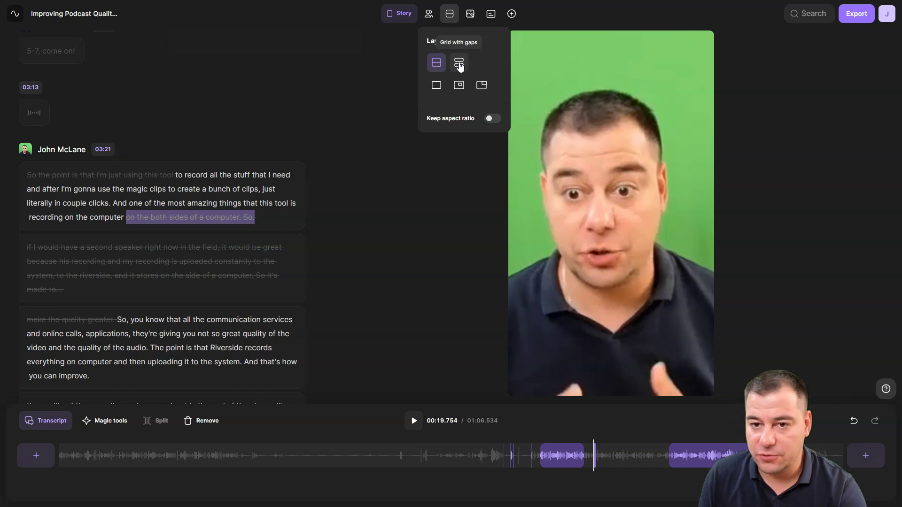
pyautogui.click(460, 65)
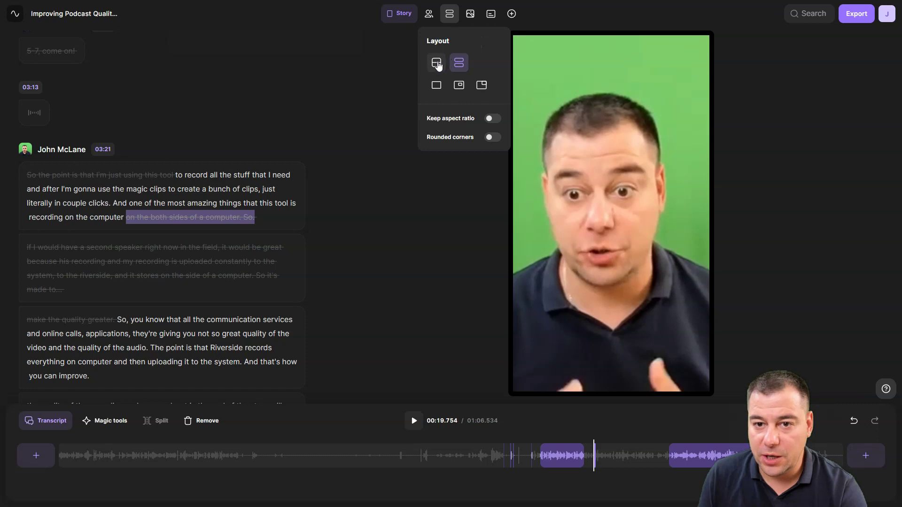
pyautogui.click(437, 64)
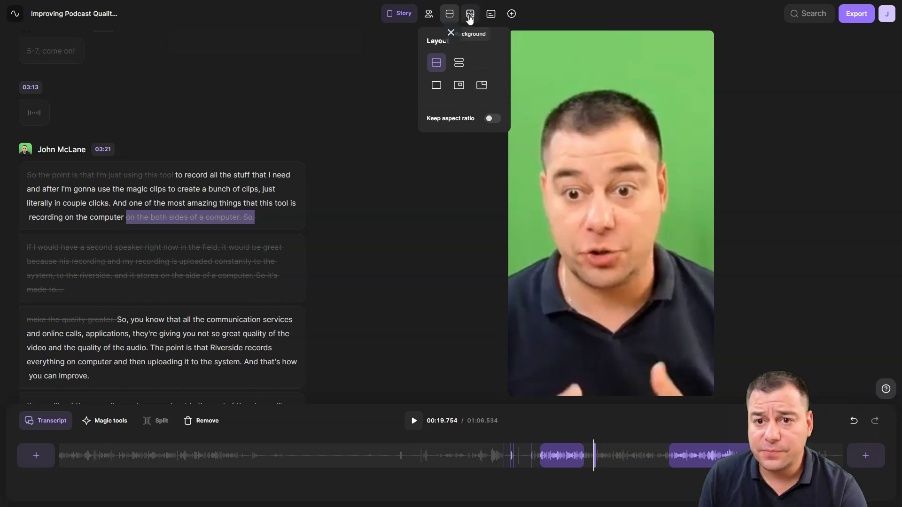
pyautogui.click(470, 16)
pyautogui.click(495, 100)
pyautogui.click(450, 14)
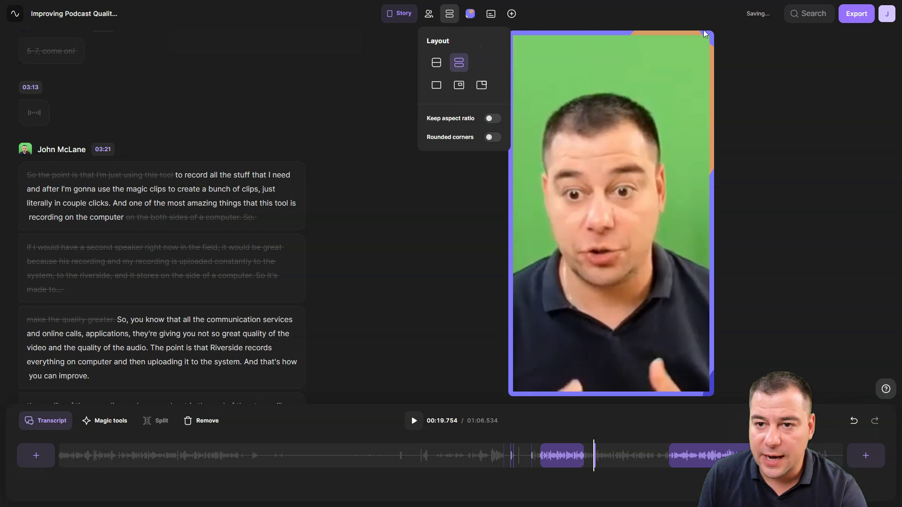
pyautogui.click(493, 138)
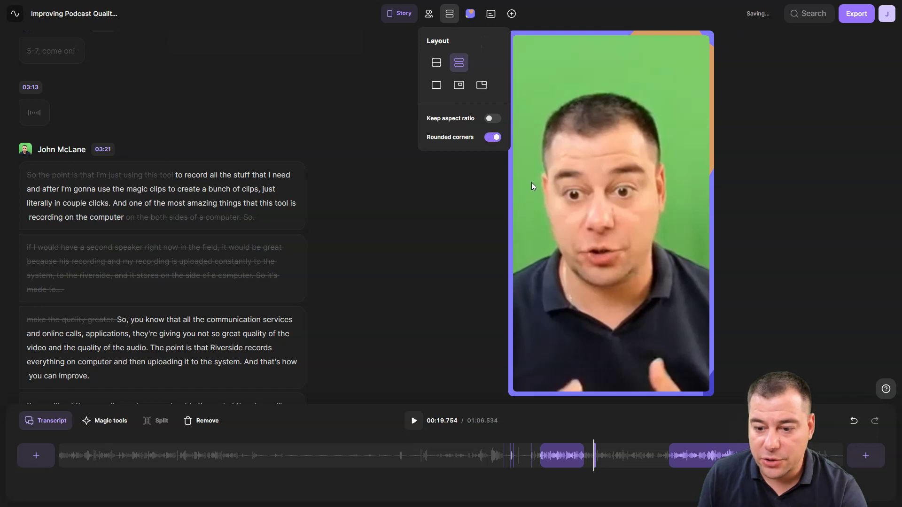
pyautogui.click(470, 13)
# - Choose the third caption style and check the Logo options without adding a logo
pyautogui.click(491, 15)
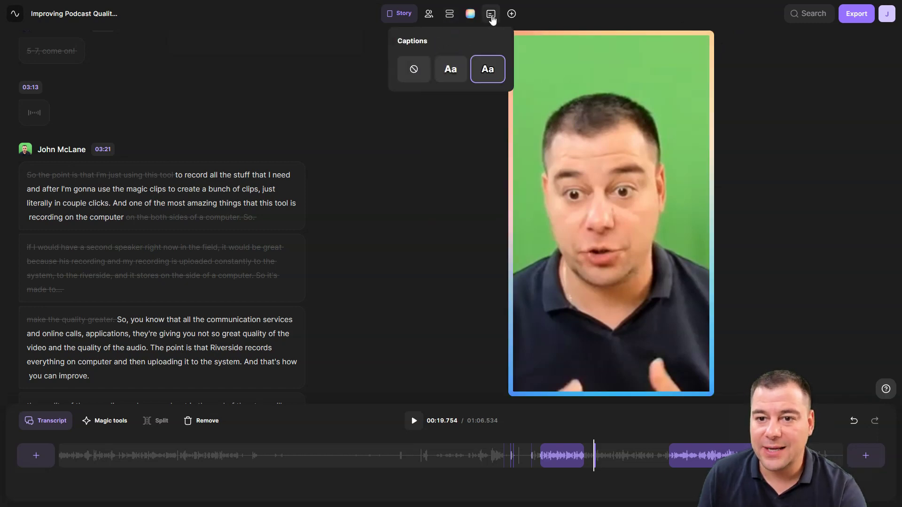
pyautogui.click(488, 77)
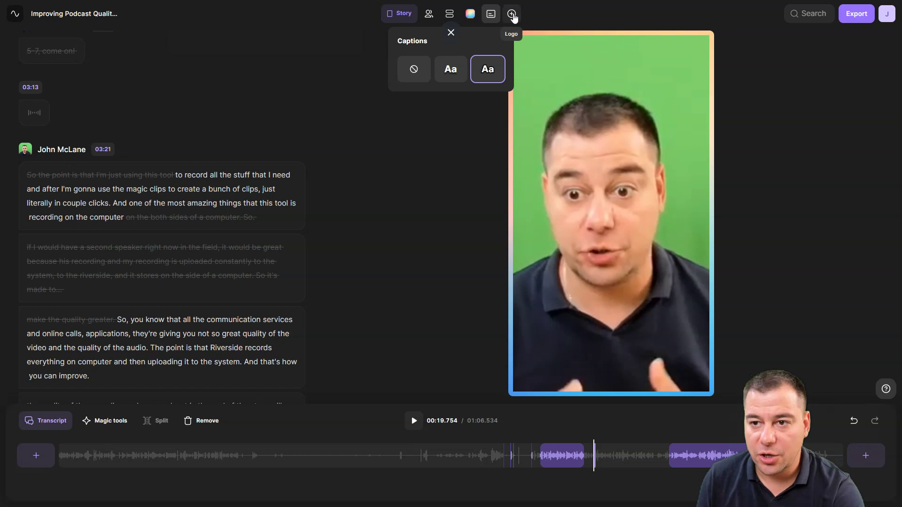
pyautogui.click(512, 14)
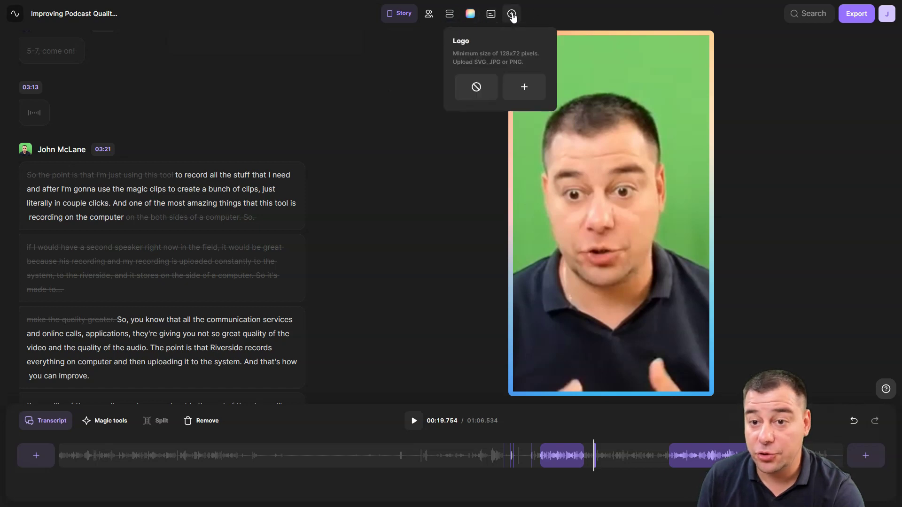
pyautogui.click(395, 102)
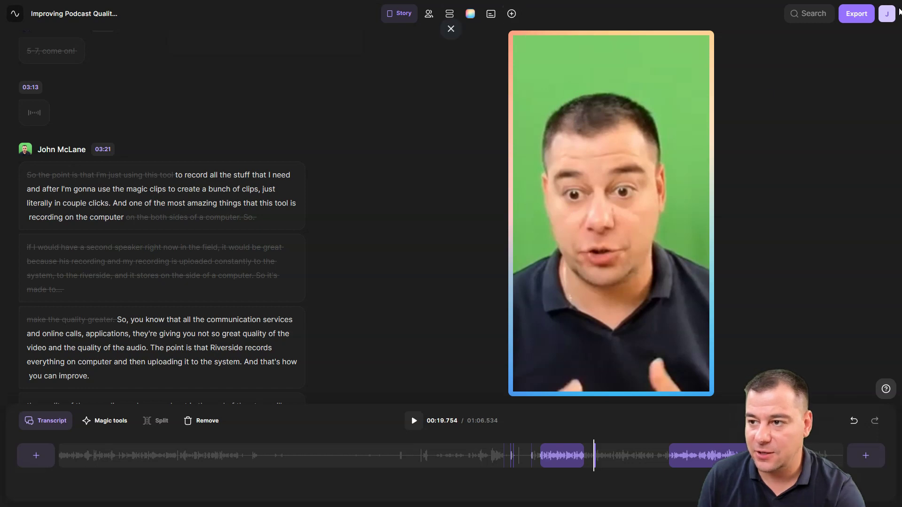
# - Export the podcast-quality clip at 1080p HD, then choose Create another clip
pyautogui.click(855, 21)
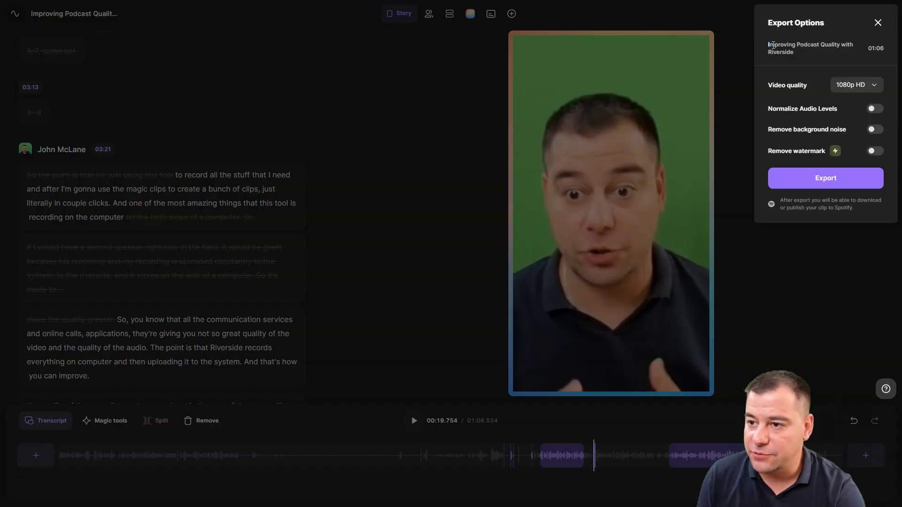
pyautogui.moveTo(773, 45); pyautogui.dragTo(797, 54)
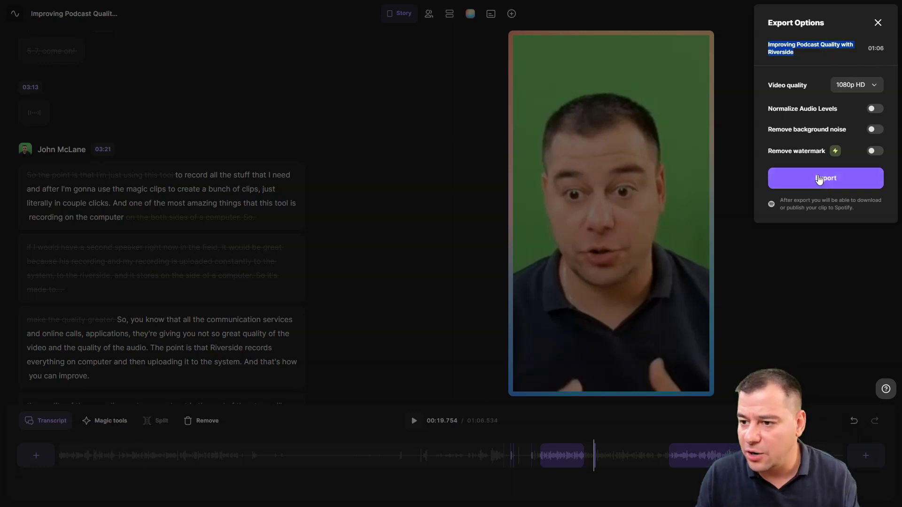
pyautogui.click(819, 180)
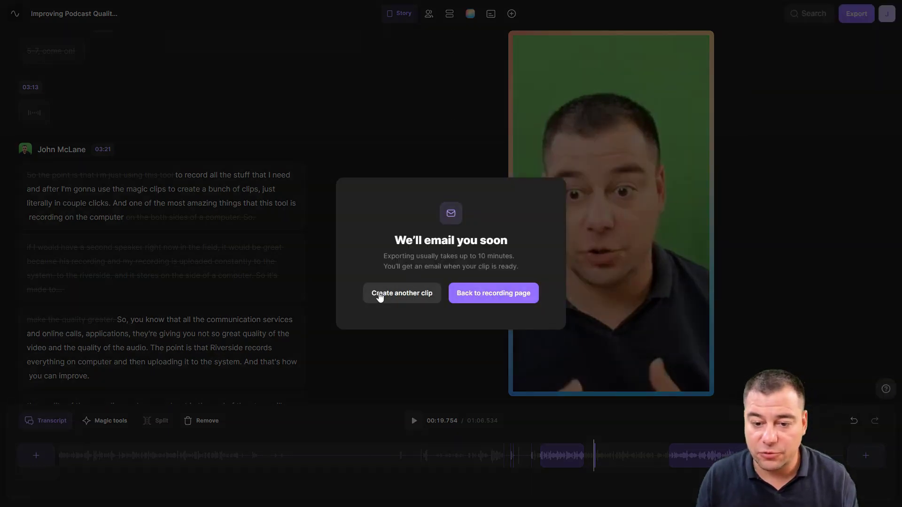
pyautogui.click(384, 299)
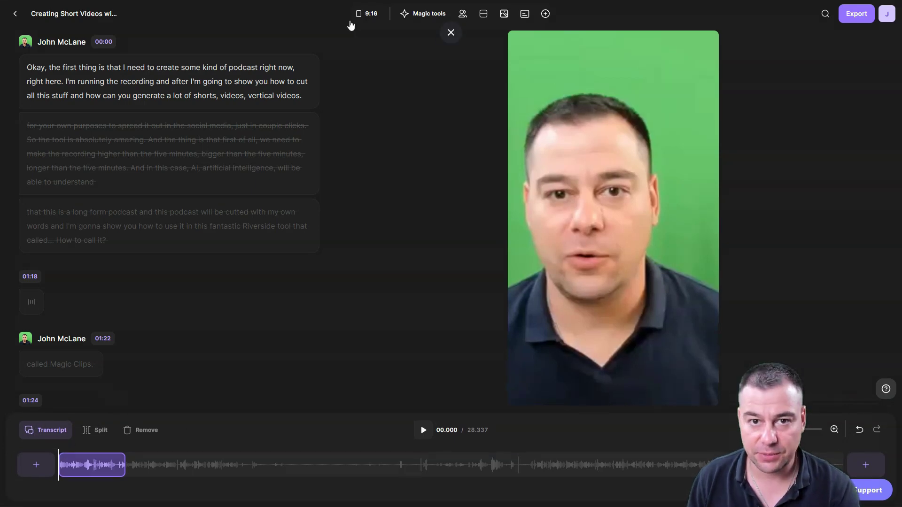
# - Apply the fourth, outlined Aa caption style to 'Creating Short Videos…' and play it back
pyautogui.click(524, 14)
pyautogui.click(487, 101)
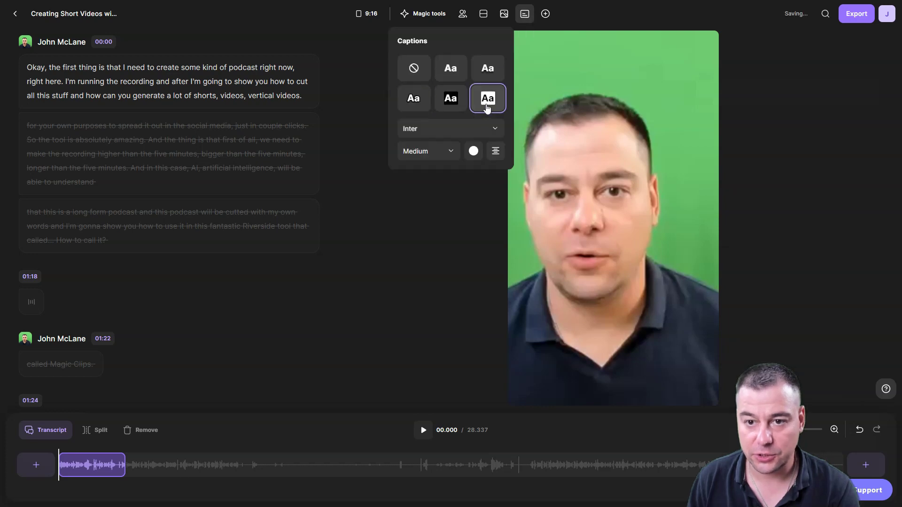
pyautogui.click(414, 96)
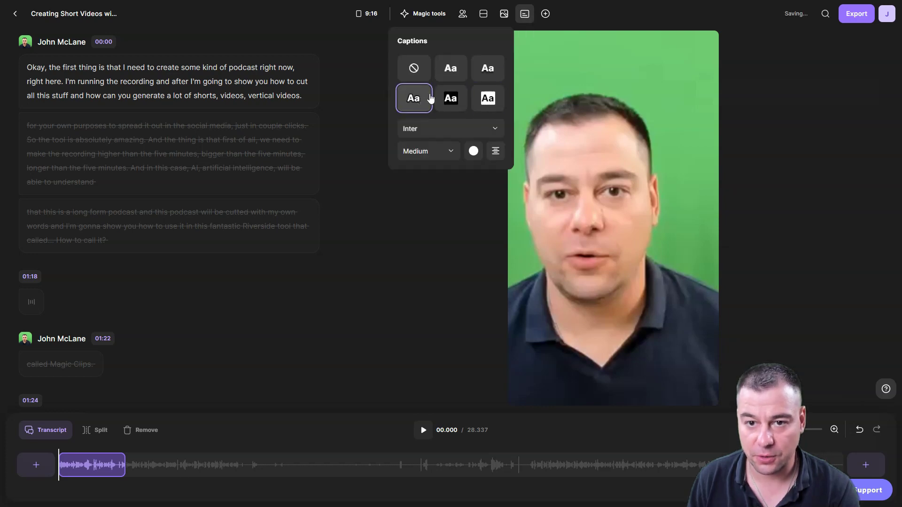
pyautogui.click(410, 264)
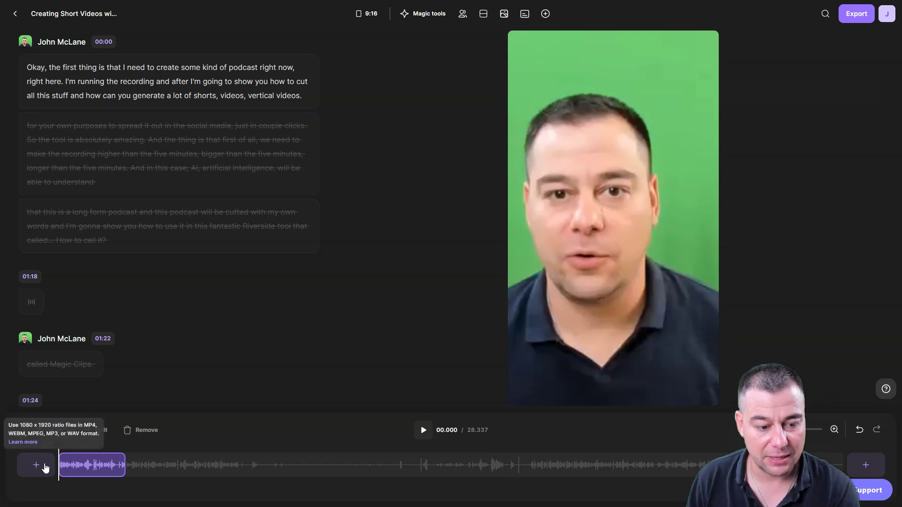
pyautogui.press('space')
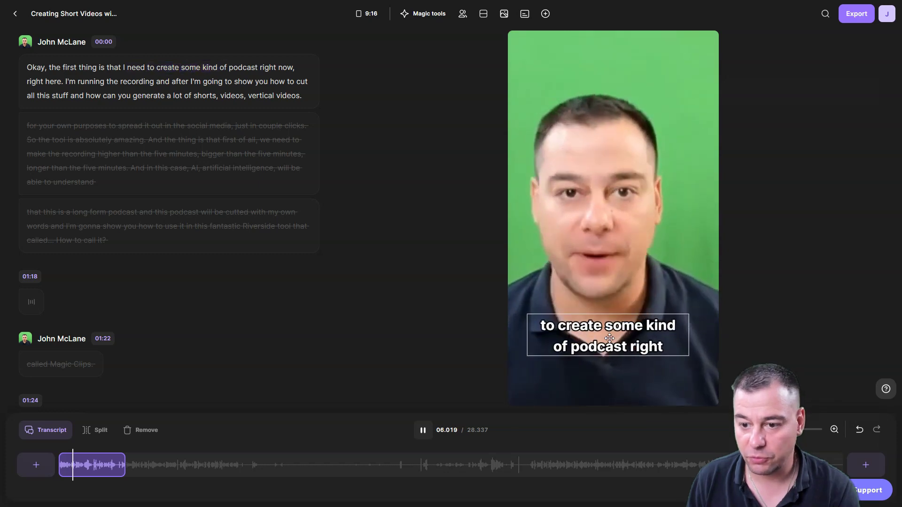
# - Drag the caption box slightly right and down on the video, then nudge it back left
pyautogui.moveTo(603, 335)
pyautogui.mouseDown()
pyautogui.moveTo(611, 89)
pyautogui.moveTo(594, 282)
pyautogui.moveTo(608, 207)
pyautogui.moveTo(617, 342)
pyautogui.mouseUp()
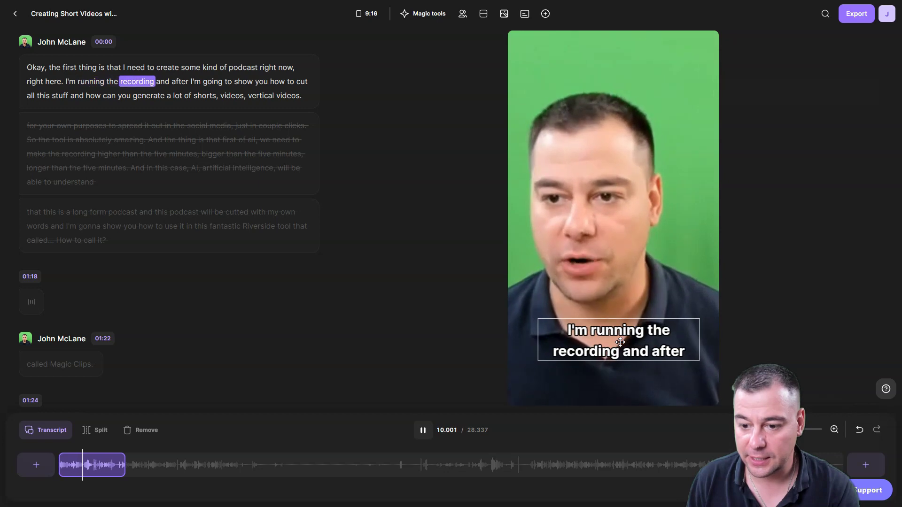
pyautogui.moveTo(620, 342); pyautogui.dragTo(618, 342)
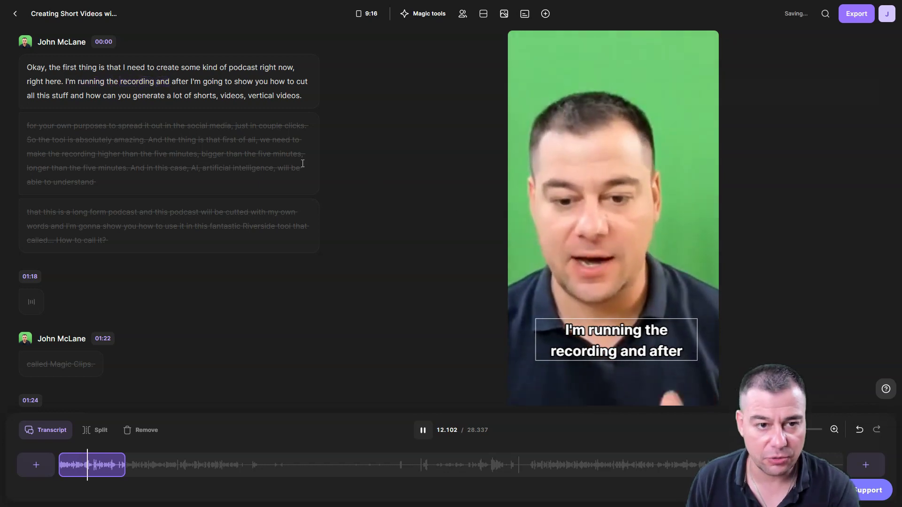